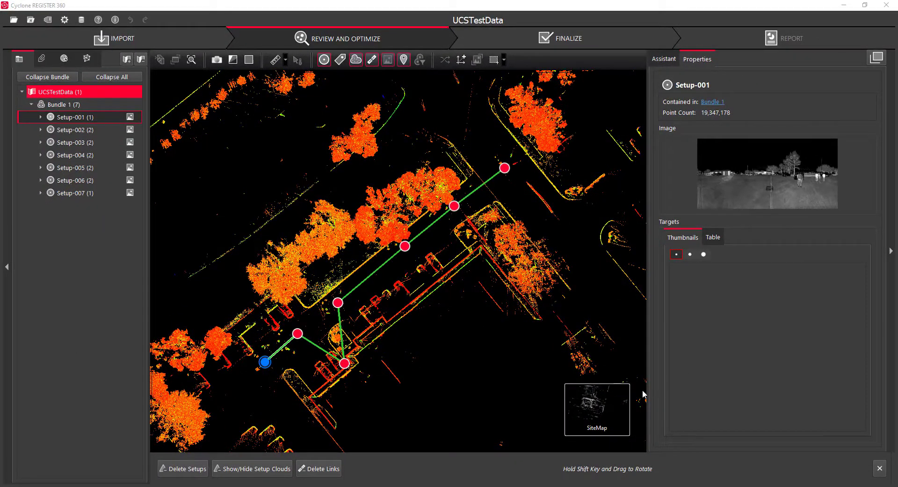
# - Switch the UCSTestData project view from the SiteMap to the 3-D Bundle Cloud
pyautogui.moveTo(611, 404)
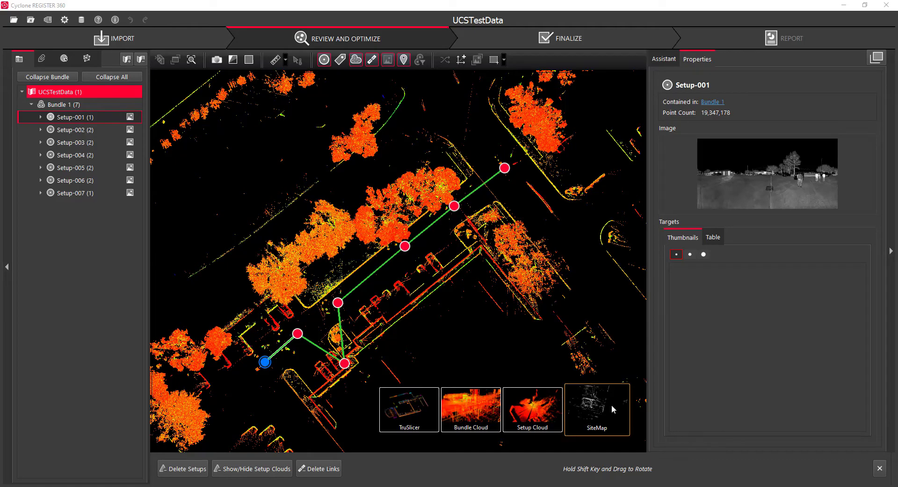
pyautogui.click(479, 419)
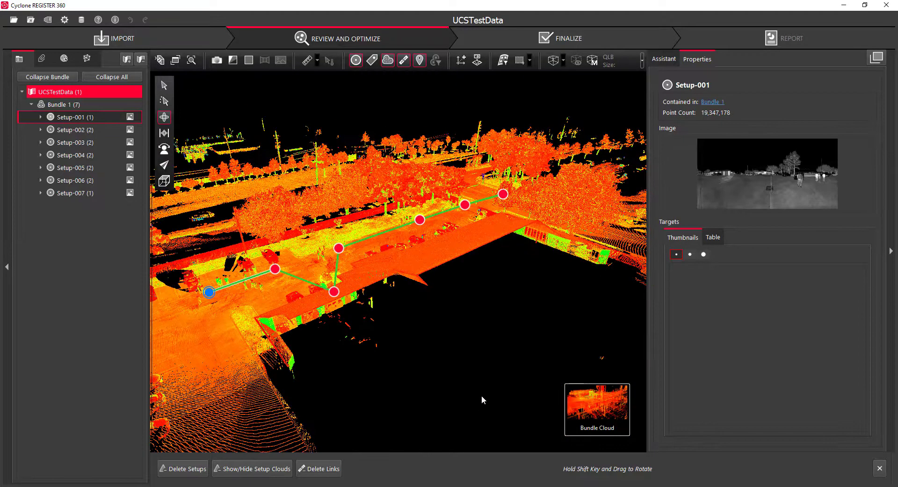
# - Start a new advanced UCS named UCS 1 with its Set UCS method set to By Plane
pyautogui.click(461, 60)
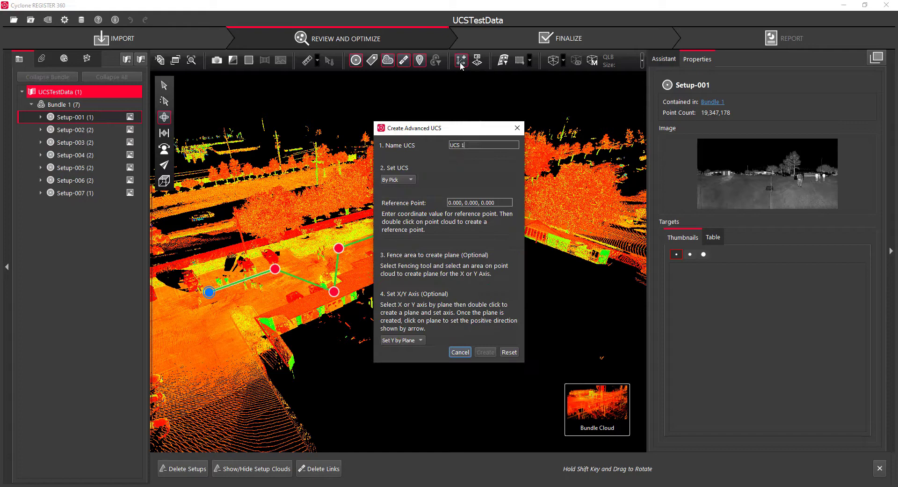
pyautogui.moveTo(493, 121); pyautogui.dragTo(772, 88)
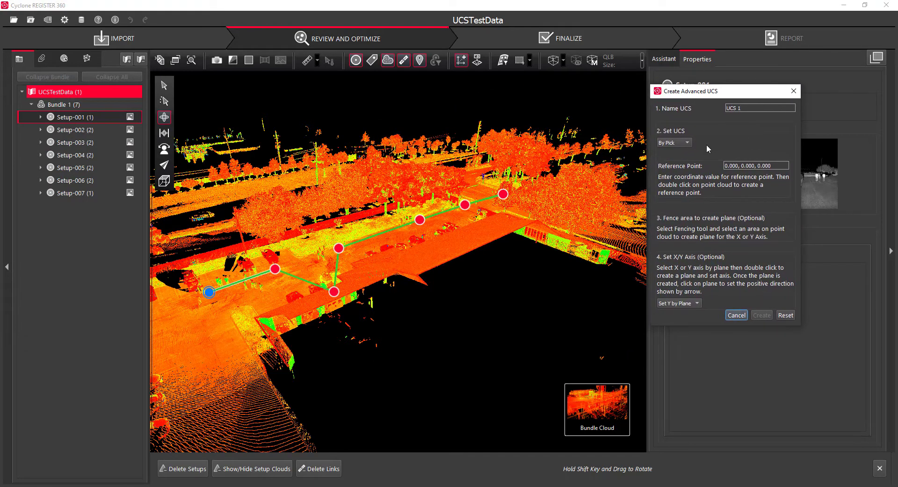
pyautogui.click(688, 142)
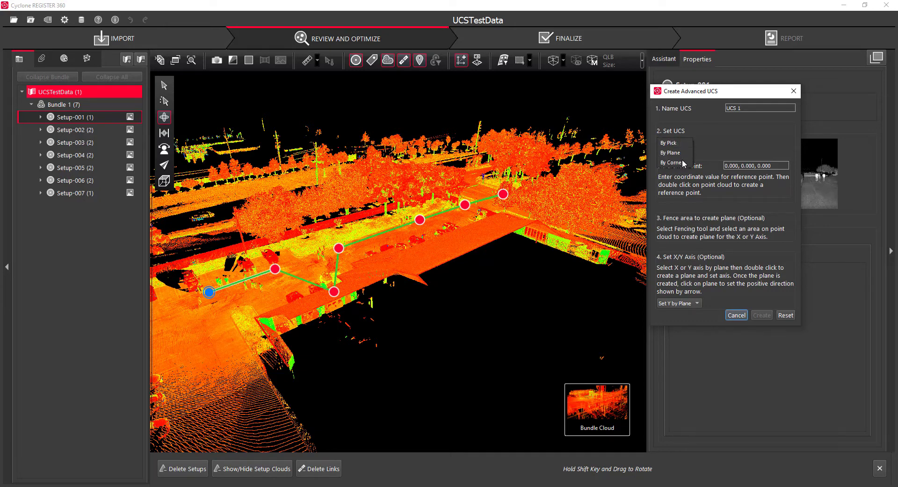
pyautogui.click(682, 160)
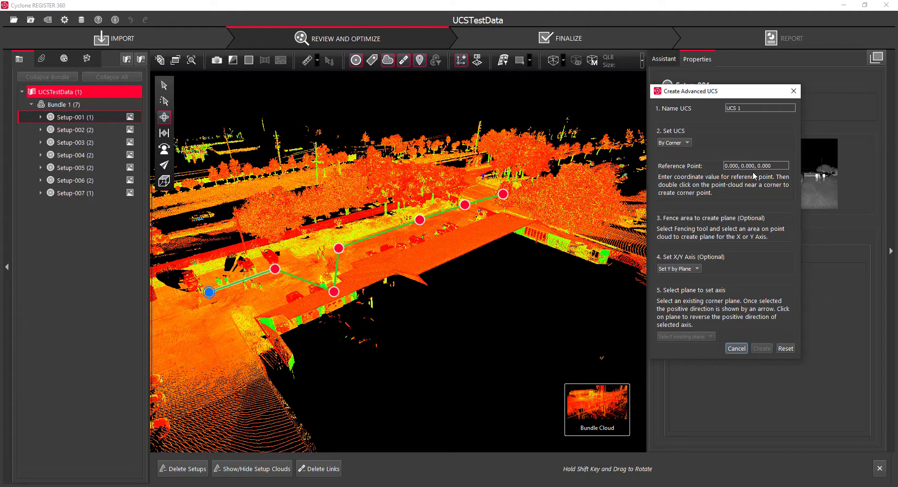
pyautogui.click(687, 144)
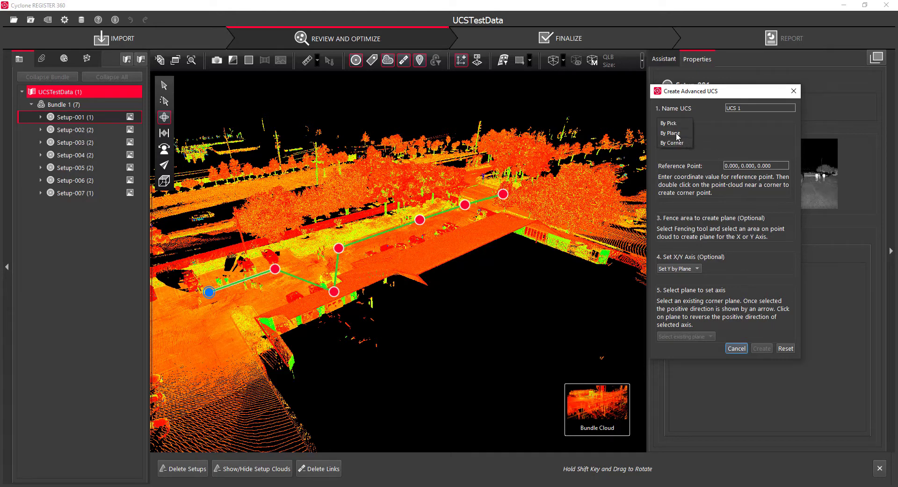
pyautogui.click(677, 135)
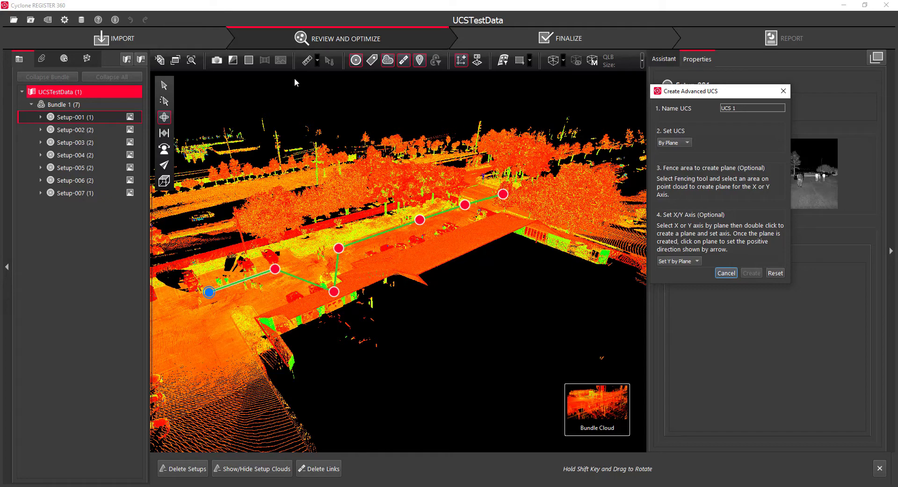
# - Colour the cloud by Grayscale Intensity Map, zoom to the double doors, and choose Set X by Plane
pyautogui.click(241, 63)
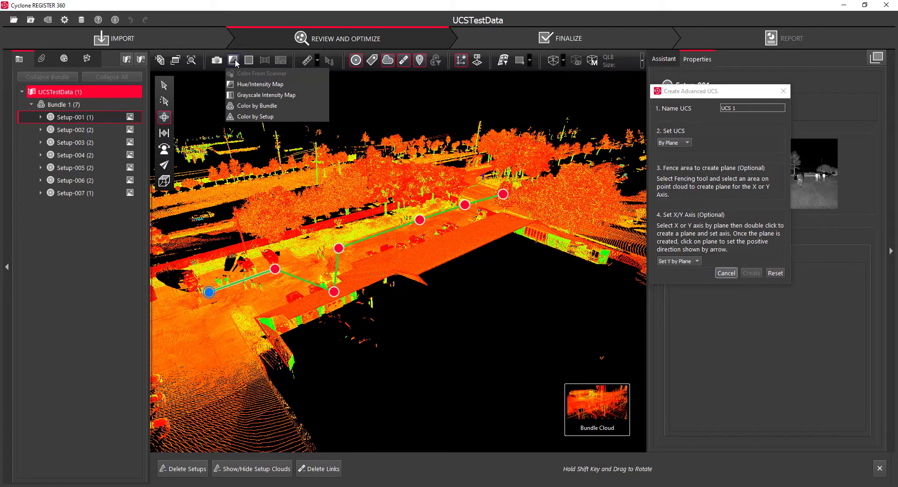
pyautogui.click(248, 95)
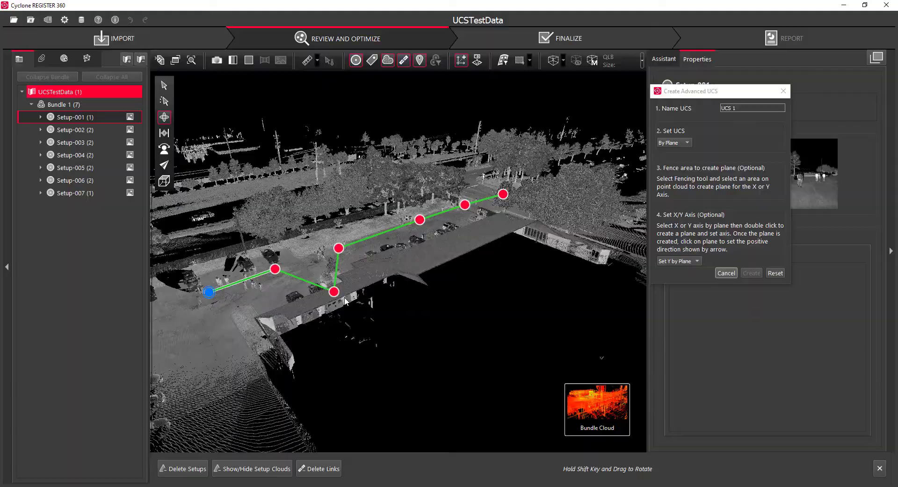
pyautogui.moveTo(346, 302); pyautogui.dragTo(385, 340)
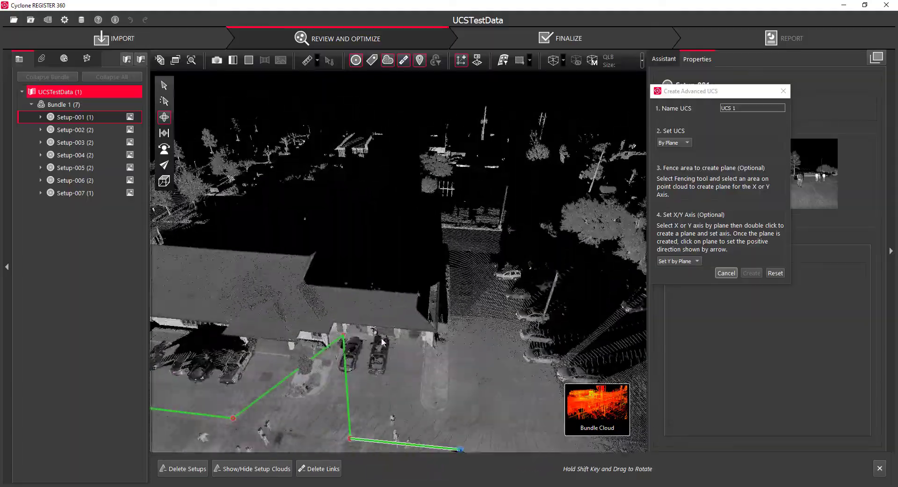
pyautogui.moveTo(283, 347); pyautogui.dragTo(347, 300)
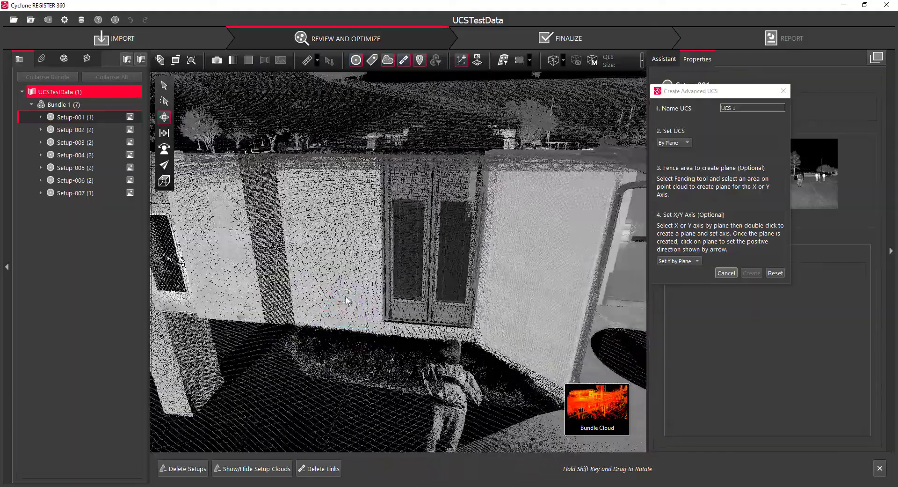
pyautogui.click(693, 263)
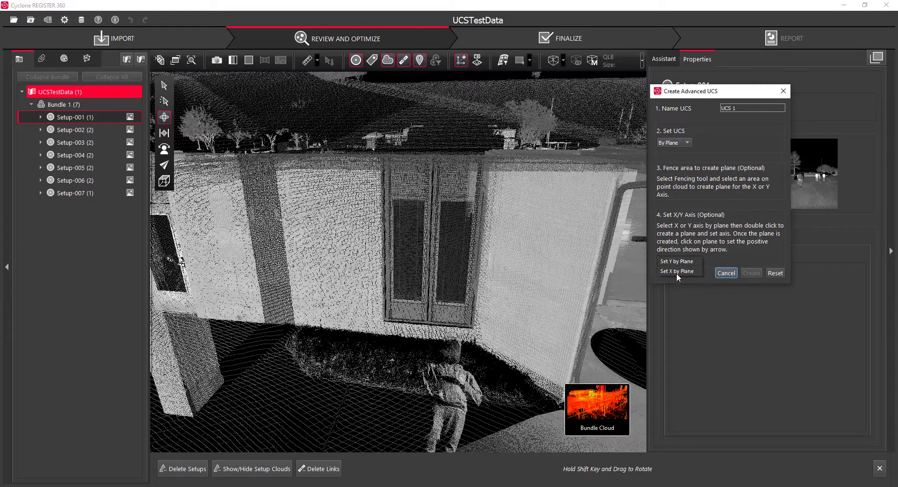
pyautogui.click(677, 271)
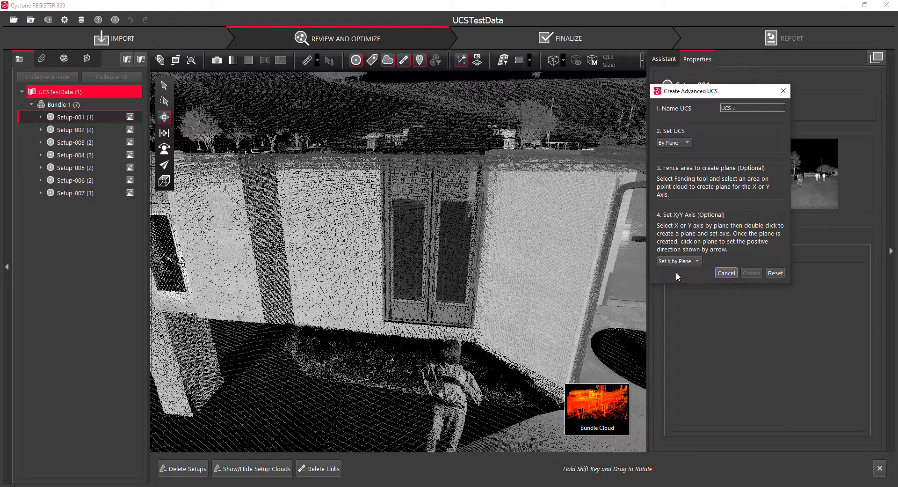
# - Fence a wall patch left of the doors, fit a plane, and confirm the positive X direction
pyautogui.click(520, 60)
pyautogui.moveTo(243, 213); pyautogui.dragTo(344, 274)
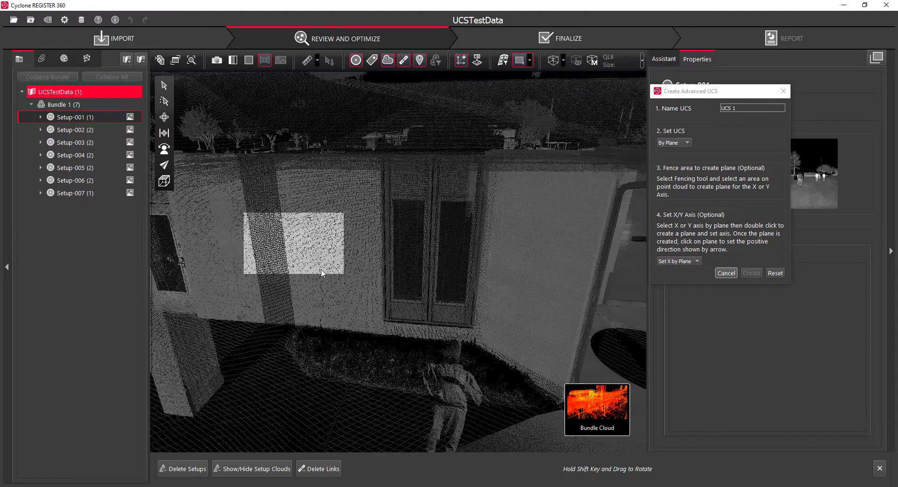
pyautogui.doubleClick(304, 247)
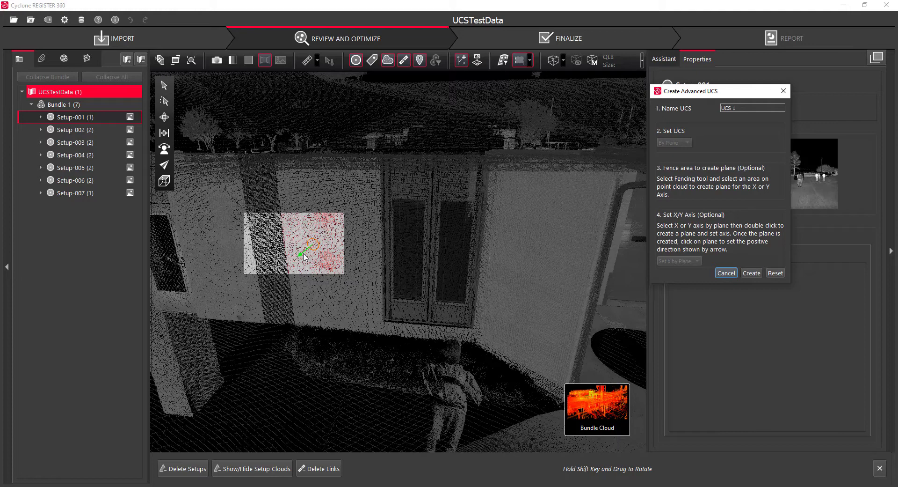
pyautogui.click(328, 257)
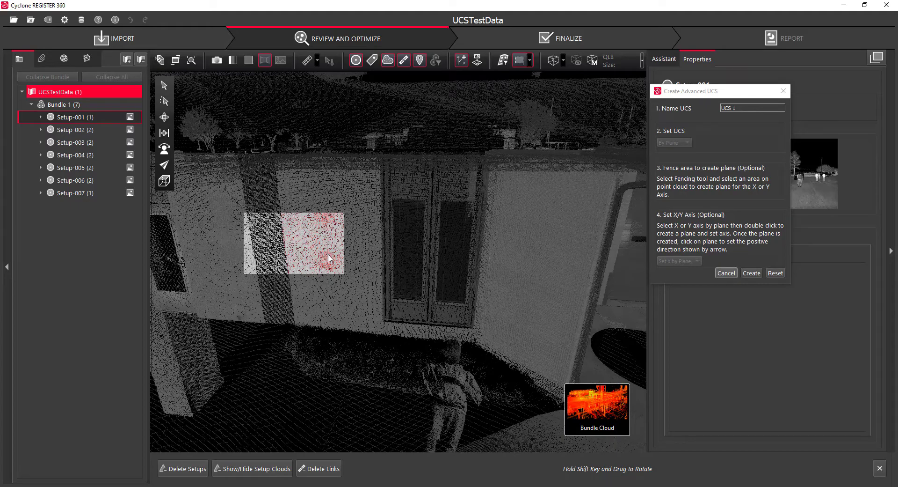
# - Create UCS 1 from the fitted plane, then view the SiteMap and return to the Bundle Cloud
pyautogui.click(751, 272)
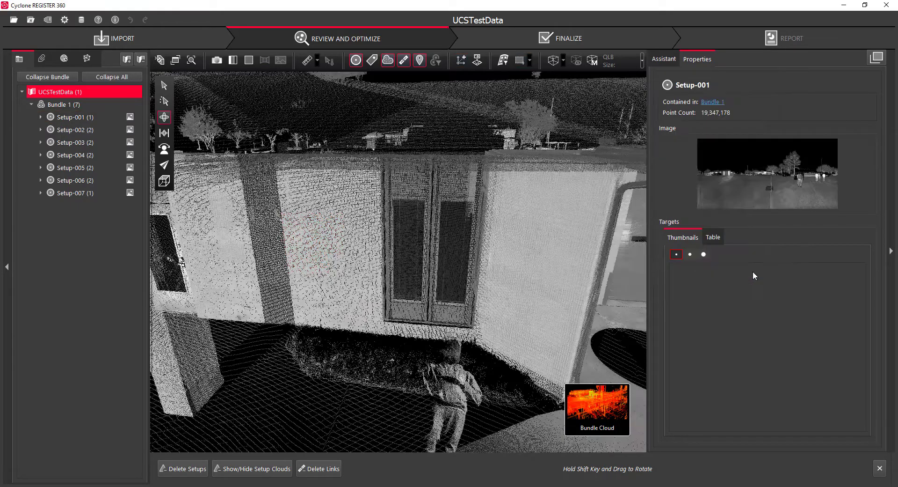
pyautogui.moveTo(597, 412)
pyautogui.click(544, 417)
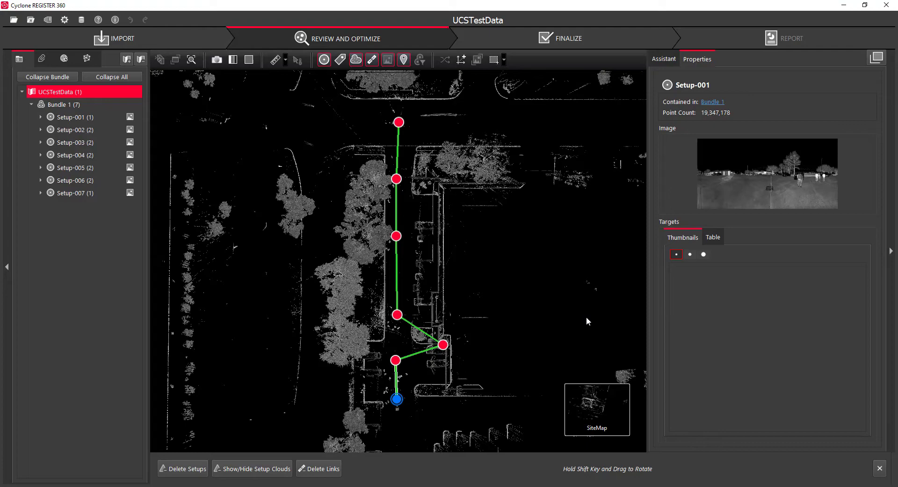
pyautogui.moveTo(580, 391)
pyautogui.click(480, 417)
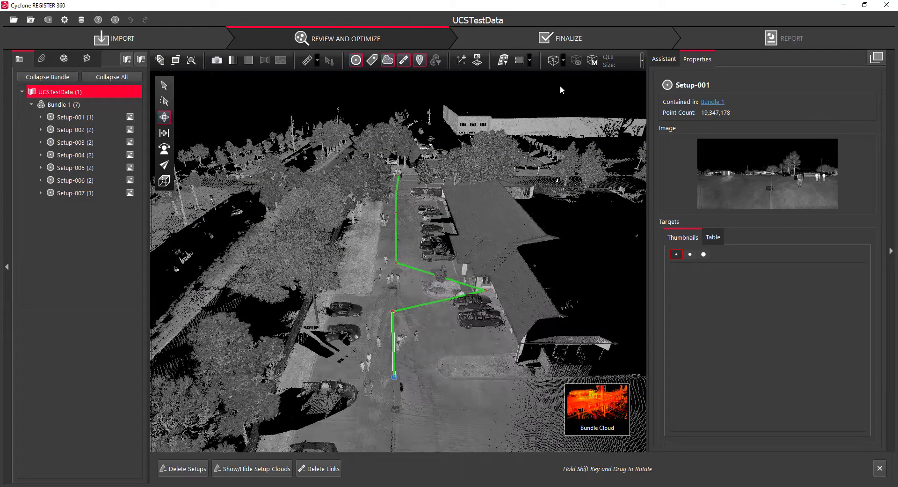
# - Start a second advanced UCS, UCS 2, and zoom in to the wall base by the doors
pyautogui.click(457, 63)
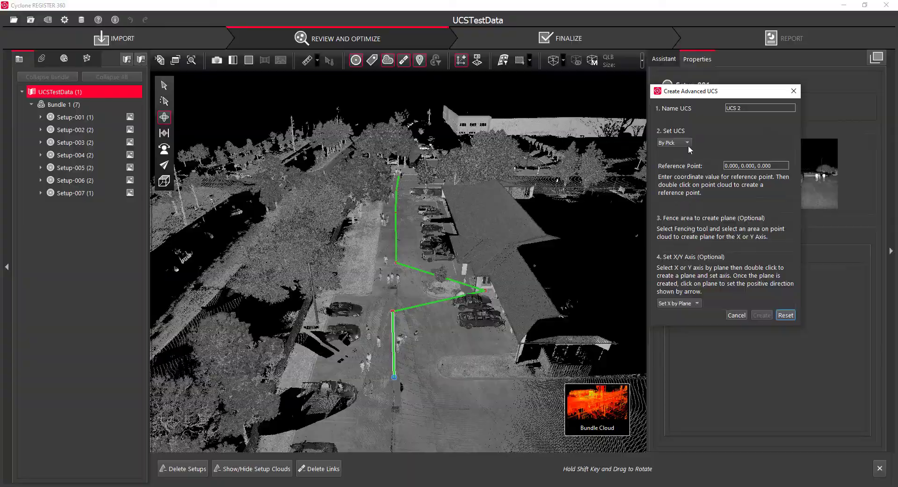
pyautogui.moveTo(710, 91); pyautogui.dragTo(724, 87)
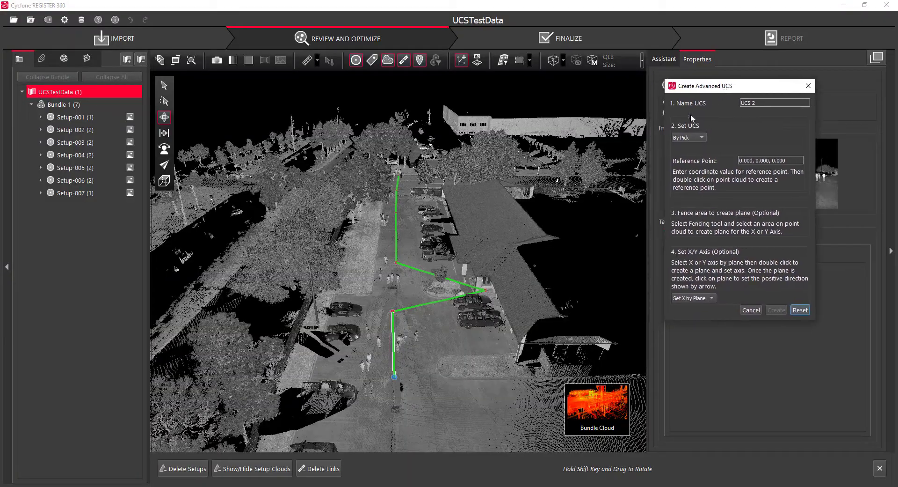
pyautogui.doubleClick(494, 275)
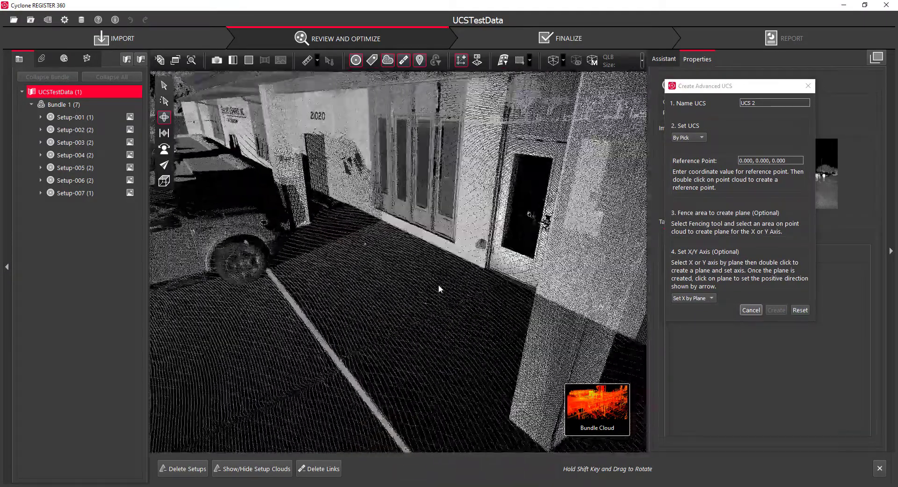
pyautogui.keyDown('shift'); pyautogui.moveTo(439, 285); pyautogui.dragTo(457, 301); pyautogui.keyUp('shift')
pyautogui.scroll(-3, 492, 274)
pyautogui.keyDown('shift'); pyautogui.moveTo(490, 265); pyautogui.dragTo(479, 292); pyautogui.keyUp('shift')
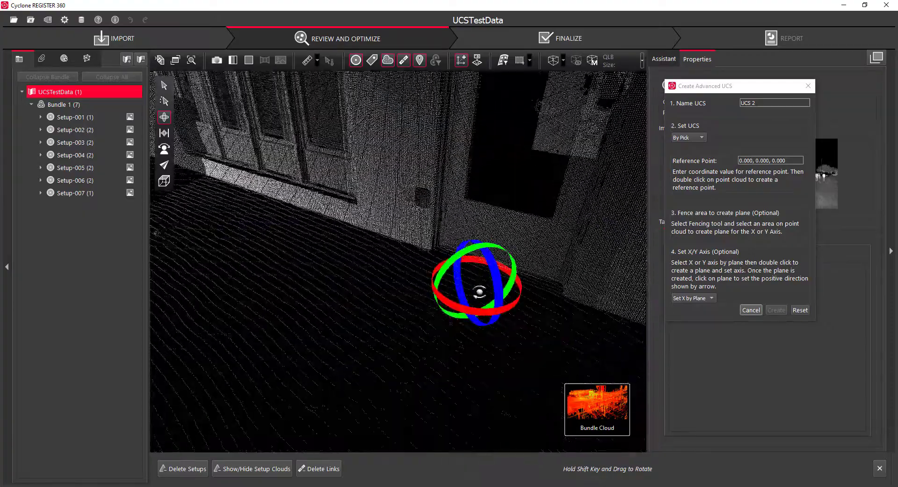
pyautogui.scroll(-3, 488, 271)
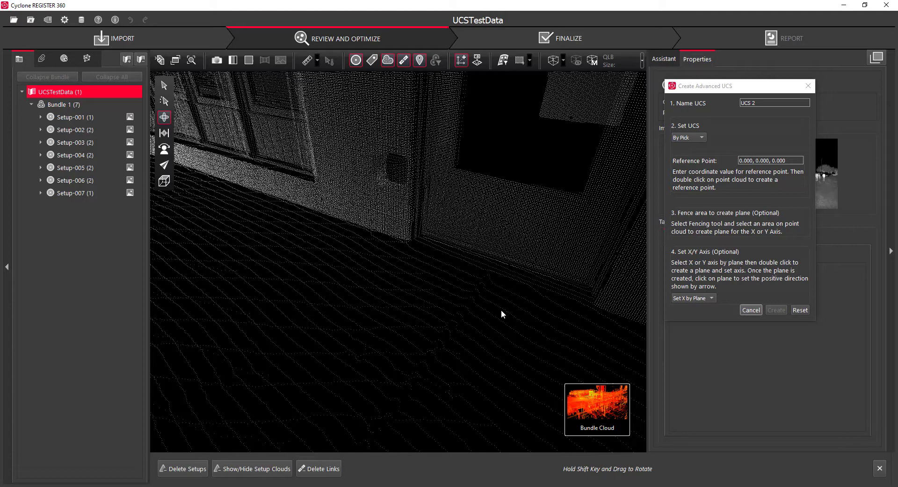
# - Pick UCS 2's reference point on the doorway floor and set it to 500,500,100
pyautogui.doubleClick(474, 260)
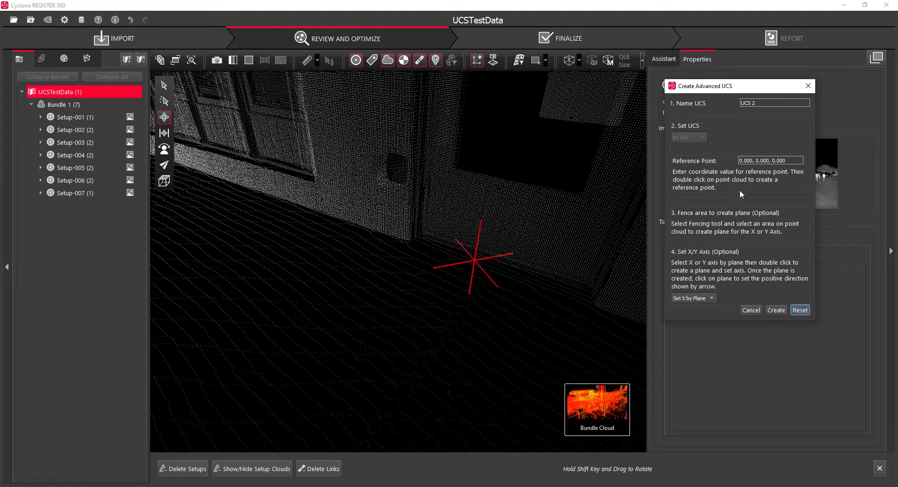
pyautogui.doubleClick(781, 160)
pyautogui.tripleClick(766, 159)
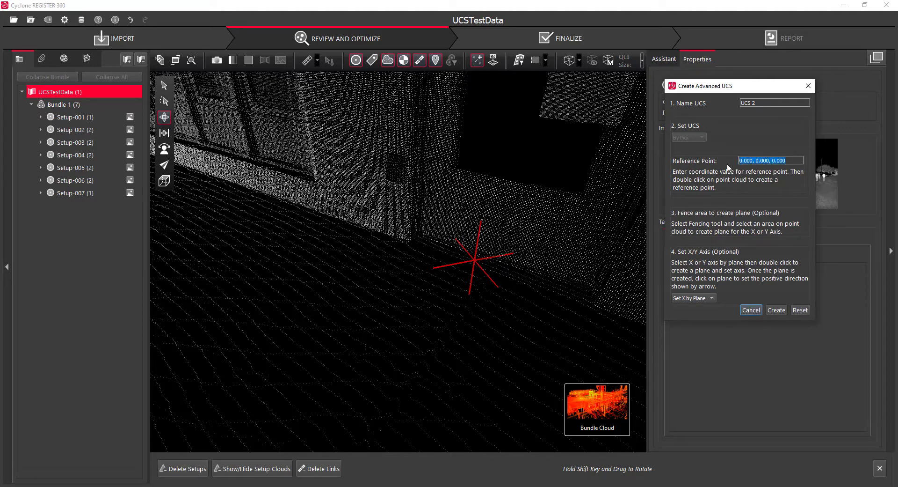
pyautogui.write('500,500,100')
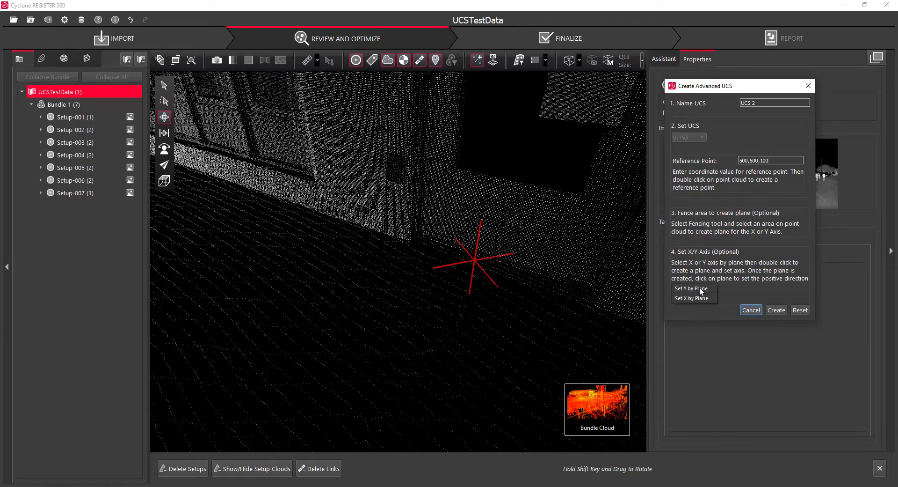
# - Fence an area of the window wall and fit a plane to it for UCS 2's Y axis
pyautogui.keyDown('shift'); pyautogui.moveTo(621, 278); pyautogui.dragTo(457, 266); pyautogui.keyUp('shift')
pyautogui.scroll(5, 458, 260)
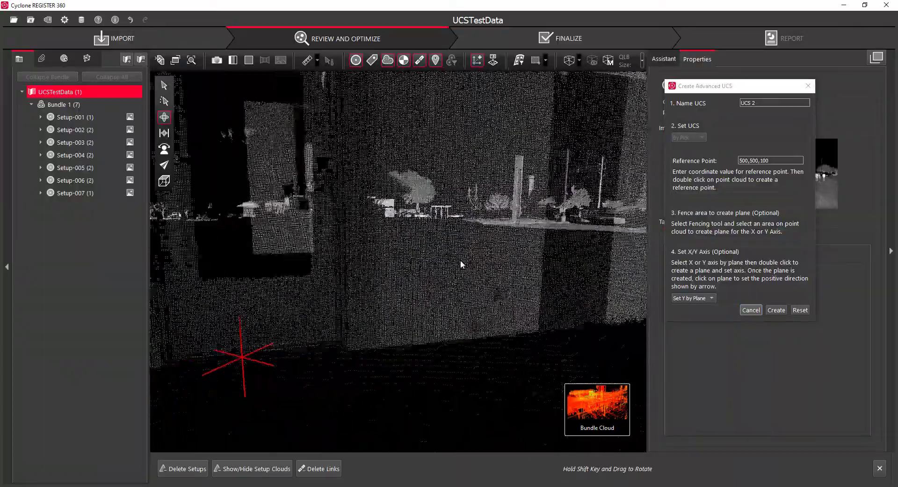
pyautogui.click(536, 60)
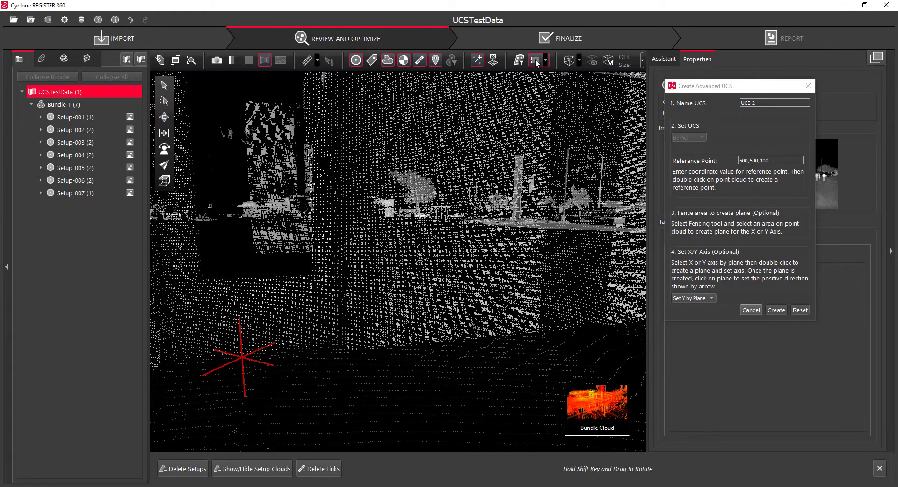
pyautogui.moveTo(420, 140); pyautogui.dragTo(564, 260)
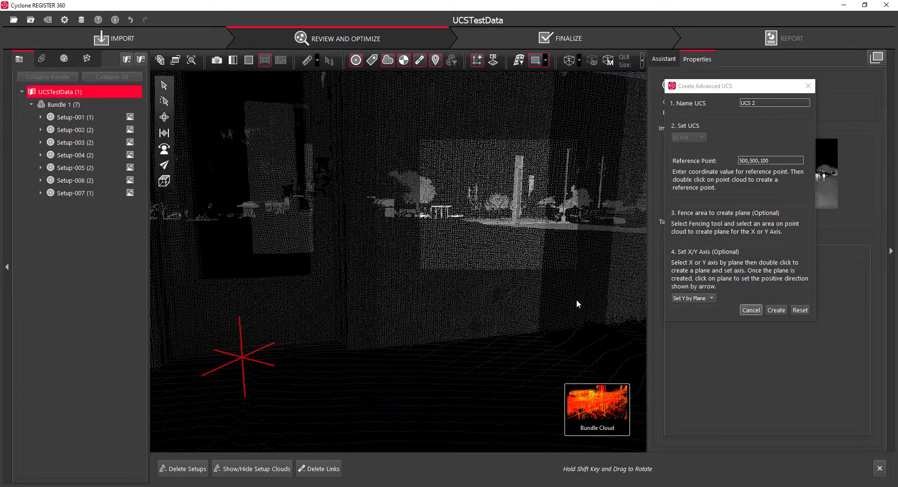
pyautogui.doubleClick(487, 240)
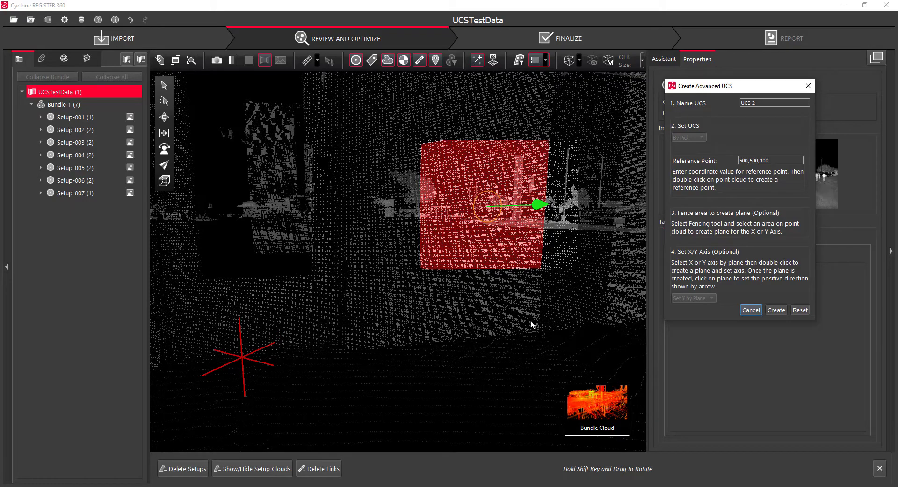
# - Create UCS 2 and look over the top-down SiteMap
pyautogui.click(777, 310)
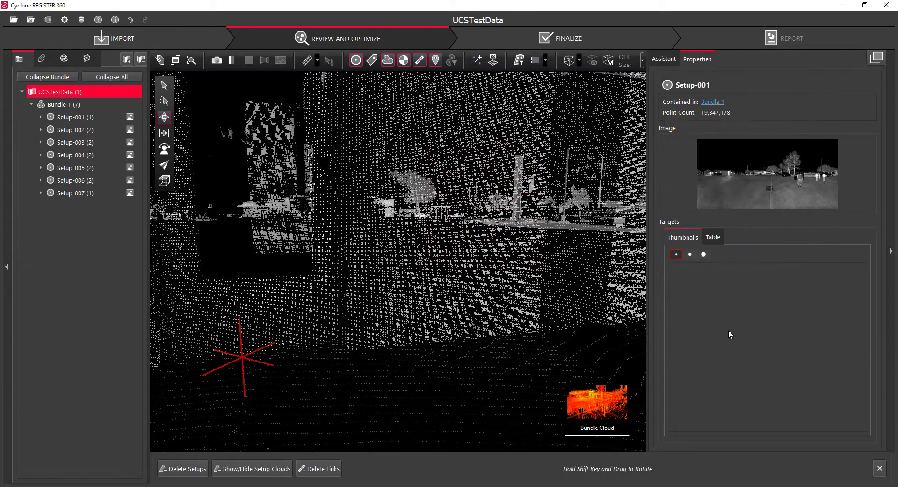
pyautogui.moveTo(587, 434)
pyautogui.click(540, 418)
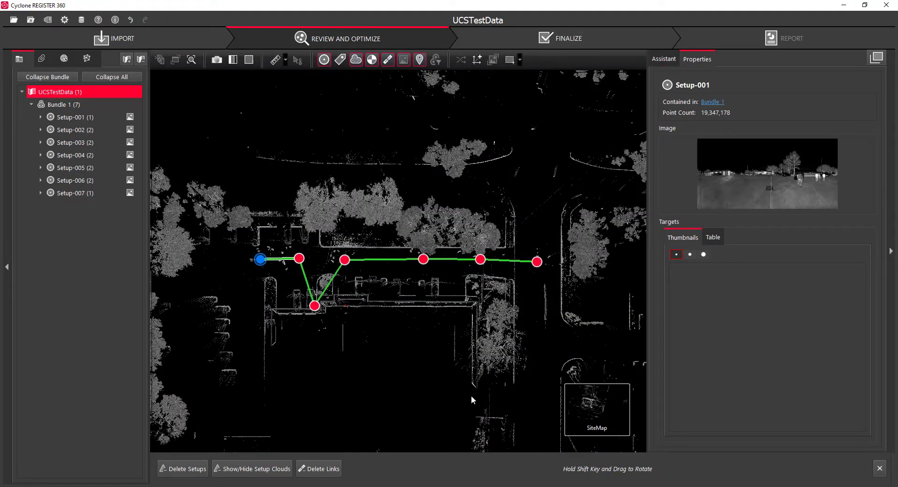
# - Back in the Bundle Cloud, pick a point reading X 397.042, Y 522.563, Z 98.304 ft
pyautogui.moveTo(586, 415)
pyautogui.click(473, 418)
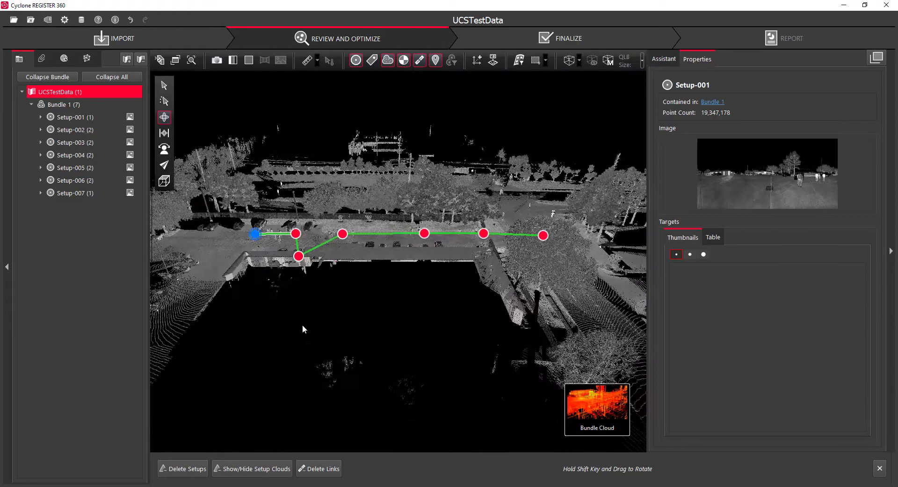
pyautogui.click(164, 101)
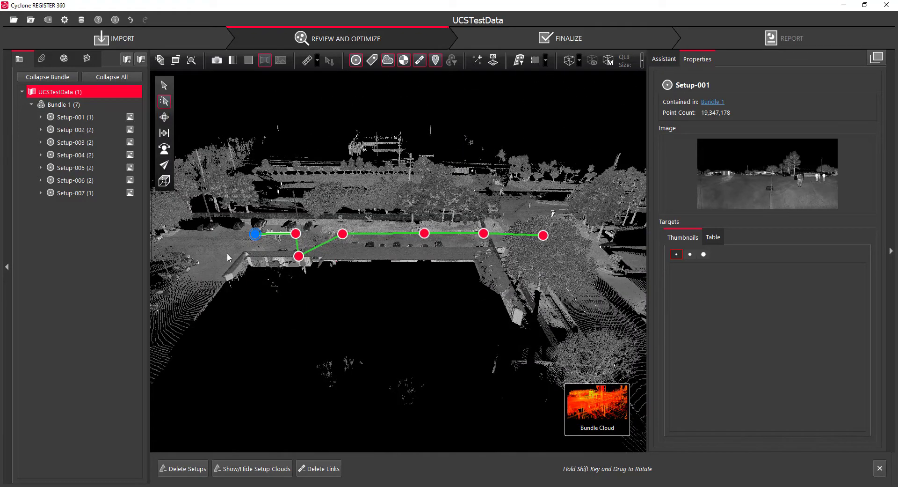
pyautogui.click(221, 248)
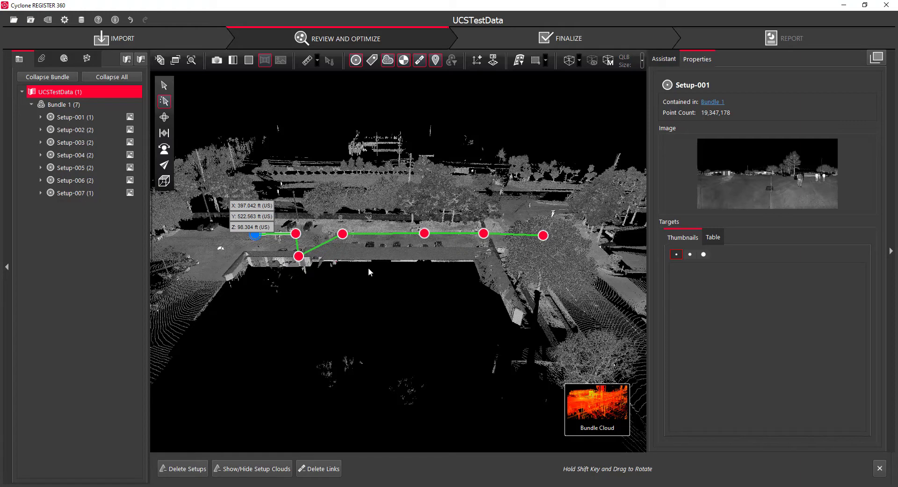
# - Start UCS 3 defined By Corner and orbit the view to a room corner beside a window
pyautogui.click(476, 60)
pyautogui.moveTo(730, 91); pyautogui.dragTo(718, 97)
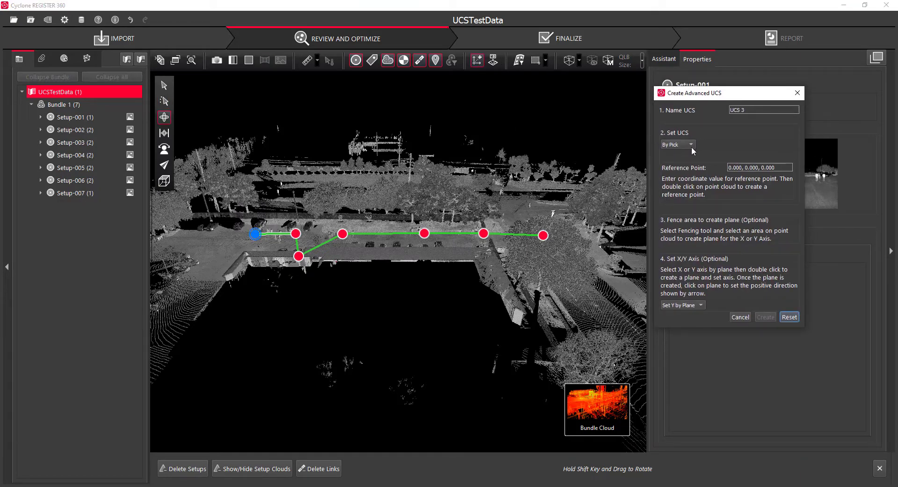
pyautogui.click(690, 146)
pyautogui.click(676, 164)
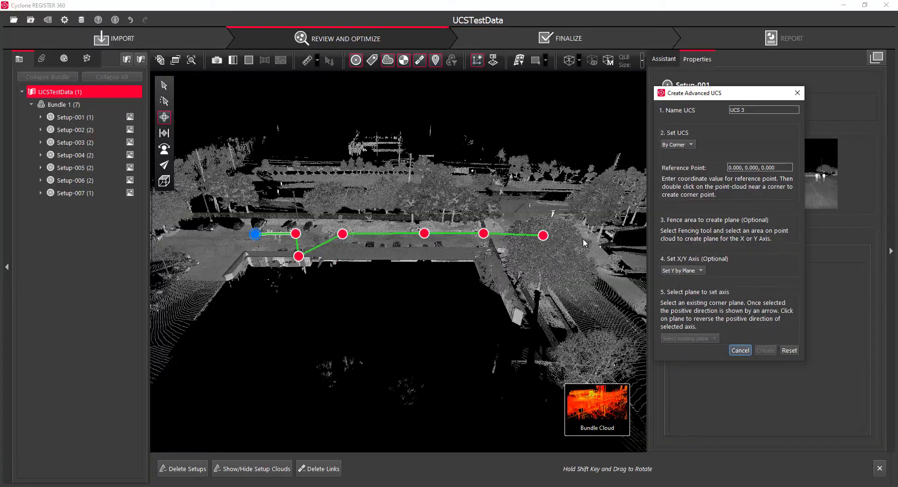
pyautogui.moveTo(583, 237); pyautogui.dragTo(356, 328)
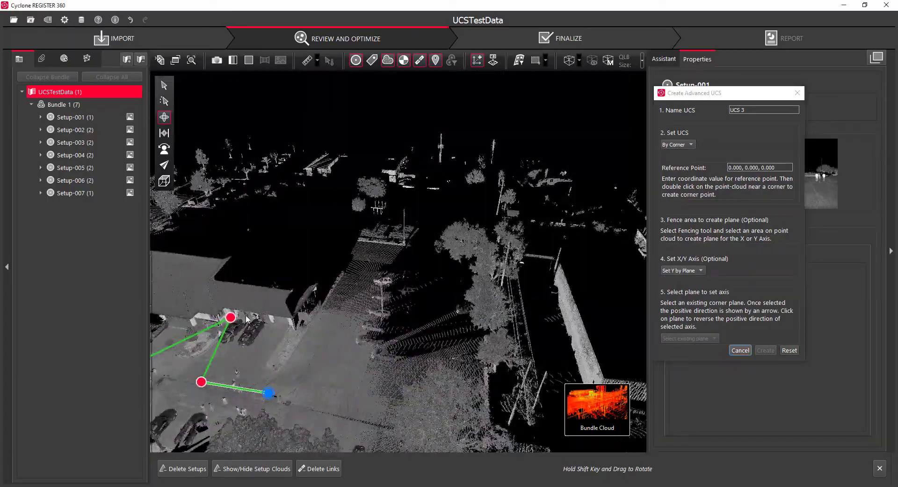
pyautogui.scroll(10, 242, 315)
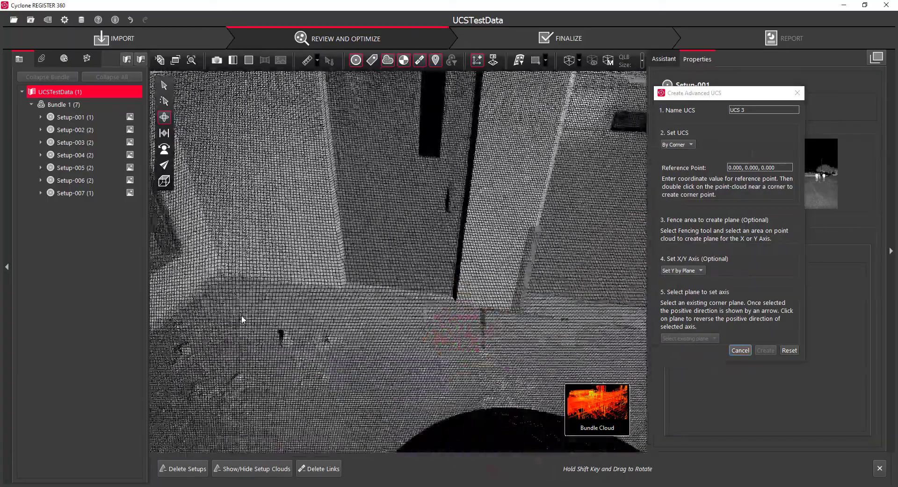
pyautogui.moveTo(241, 315); pyautogui.dragTo(338, 378)
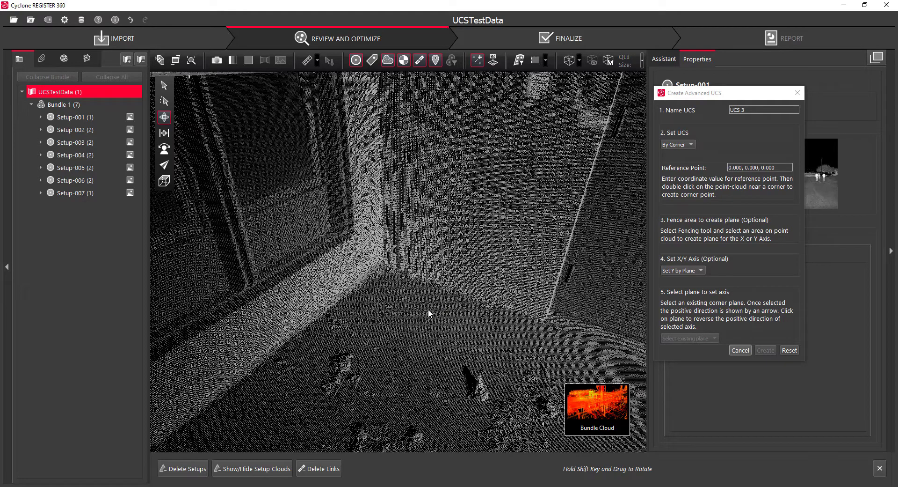
# - Detect the room corner, give it reference point 500,500,100, and set X on the green wall plane
pyautogui.doubleClick(384, 284)
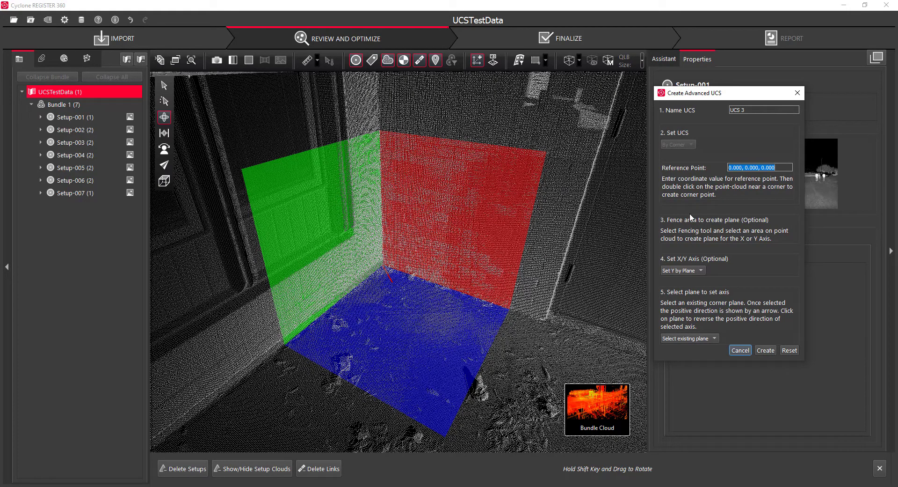
pyautogui.write('500,500,100')
pyautogui.click(702, 270)
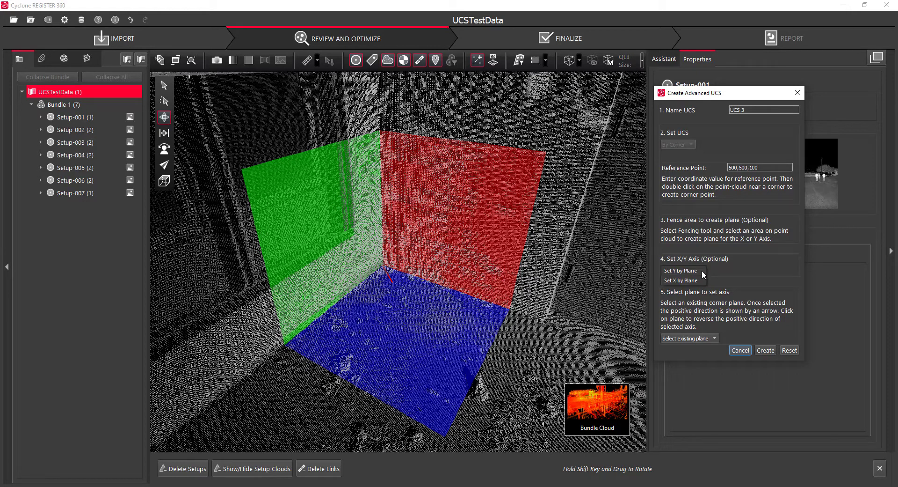
pyautogui.click(694, 281)
pyautogui.click(320, 224)
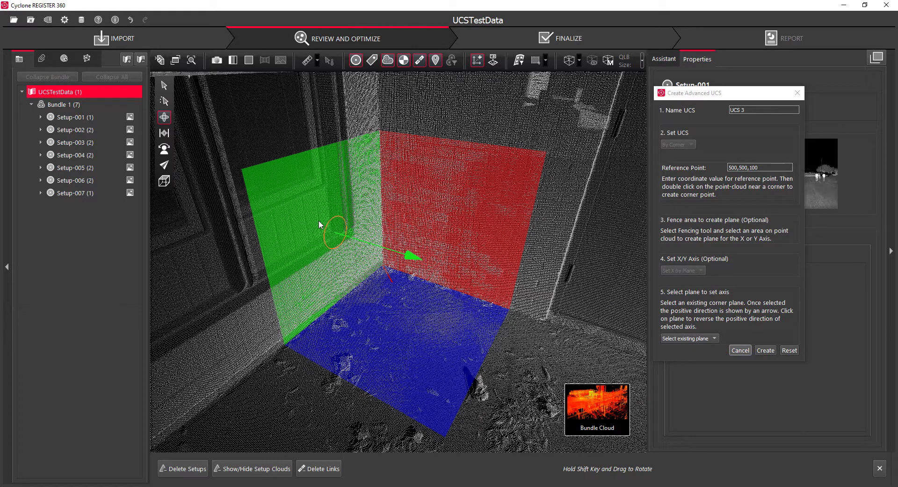
# - Create UCS 3, then show the UCSTestData project properties in the SiteMap
pyautogui.click(762, 350)
pyautogui.click(542, 412)
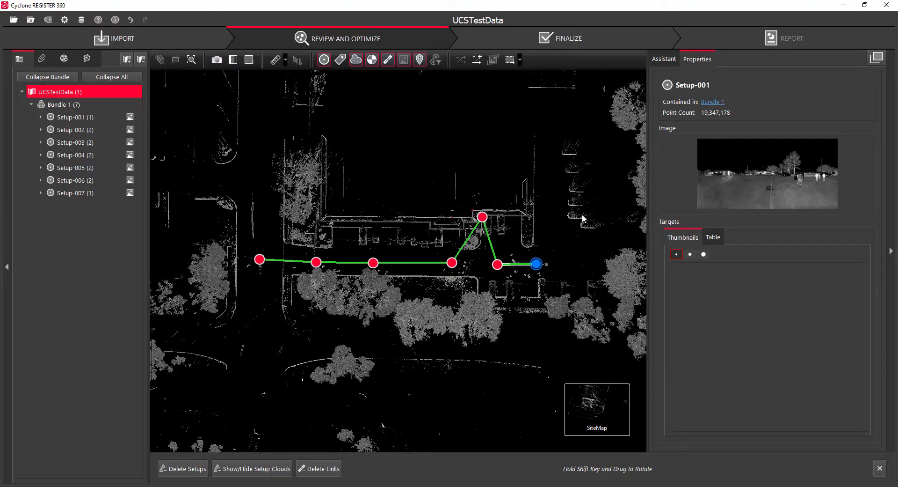
pyautogui.click(58, 93)
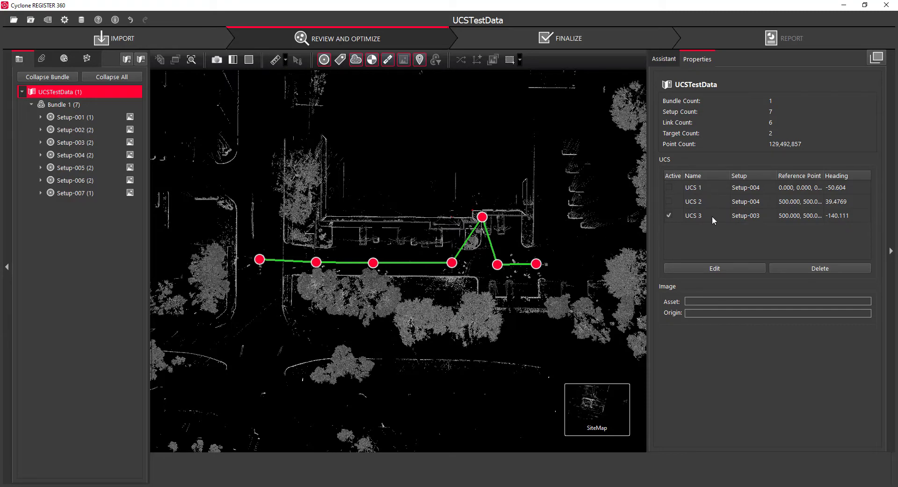
# - Switch the active coordinate system between UCS 2, UCS 1 and UCS 2, ending on UCS 3 (heading -140.111)
pyautogui.click(670, 201)
pyautogui.click(669, 187)
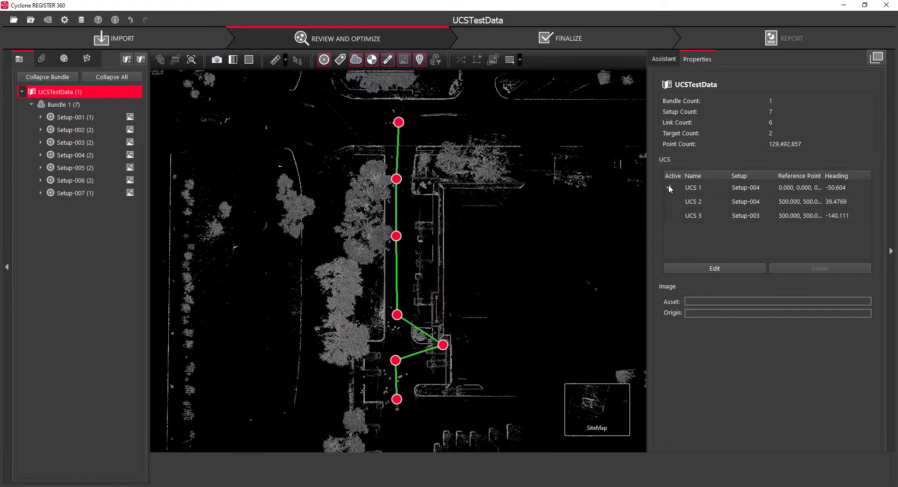
pyautogui.click(669, 201)
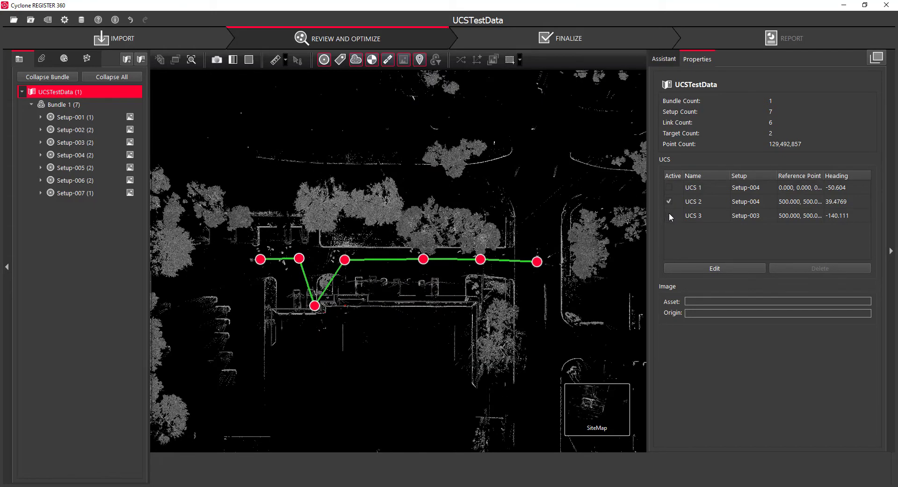
pyautogui.click(669, 215)
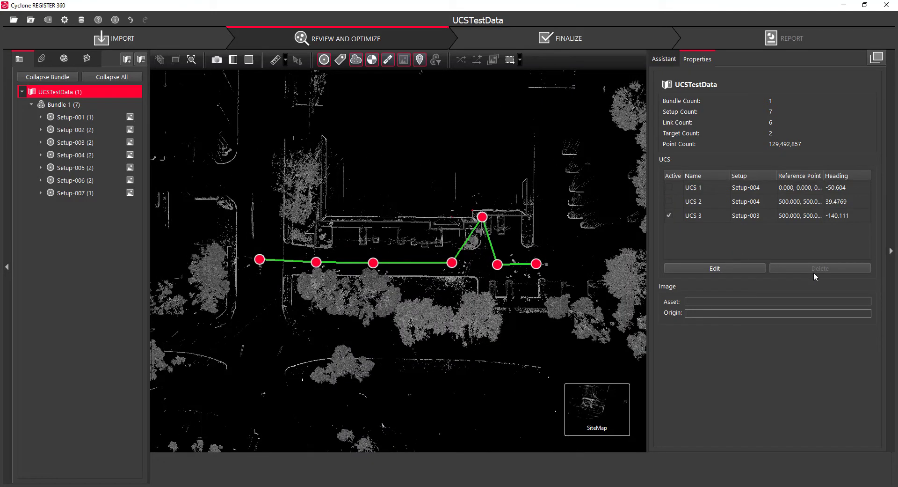